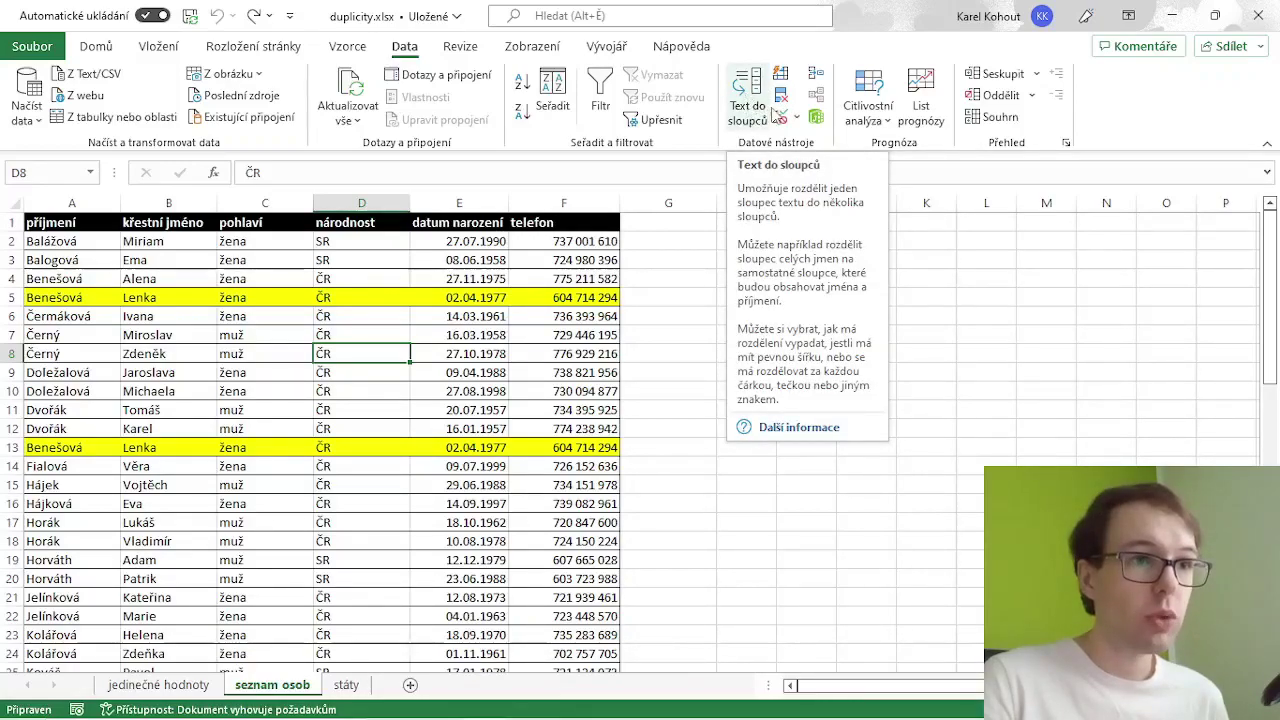
- Remove duplicates across all columns with headers kept, deleting the duplicate yellow Benešová row
left_click(788, 100)
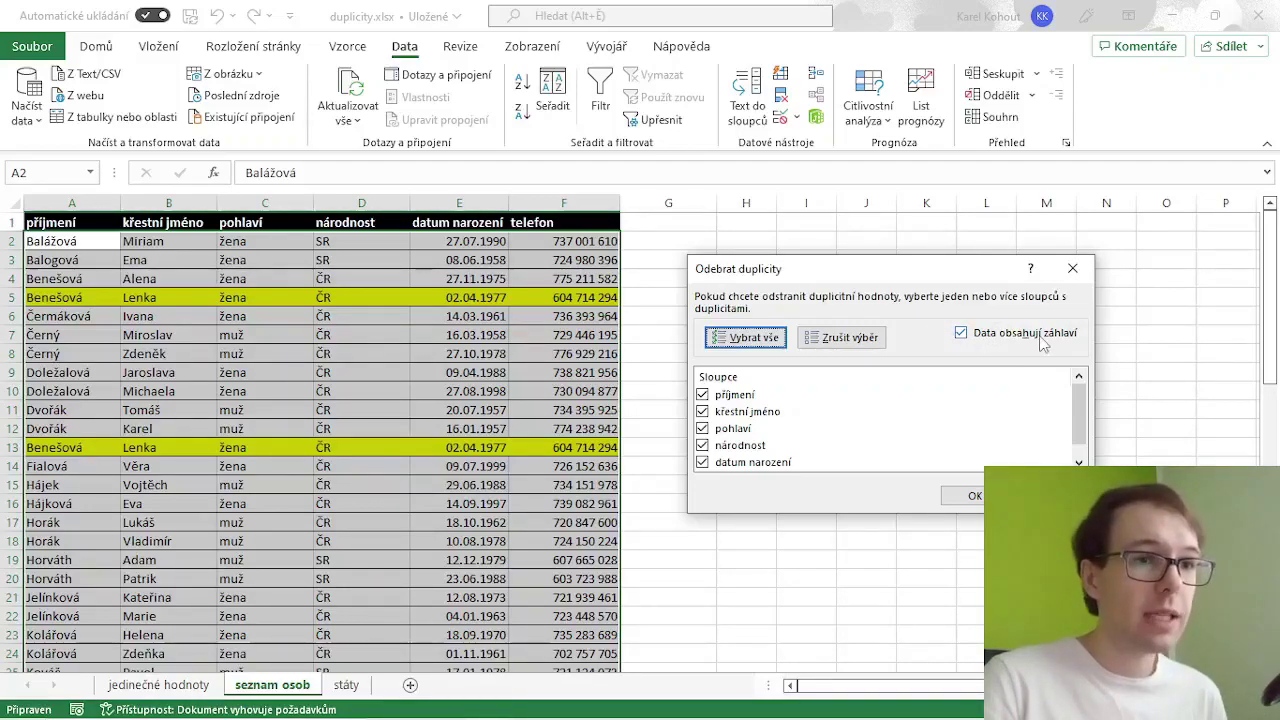
left_click(996, 340)
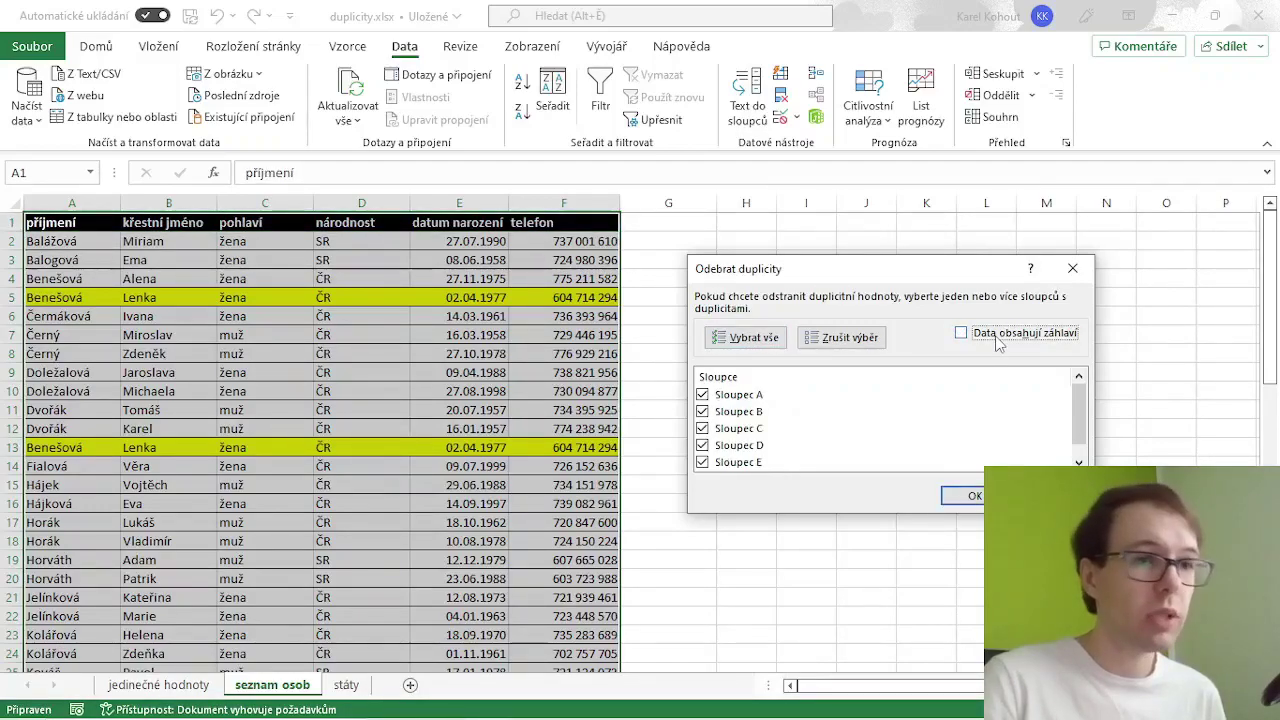
left_click(995, 340)
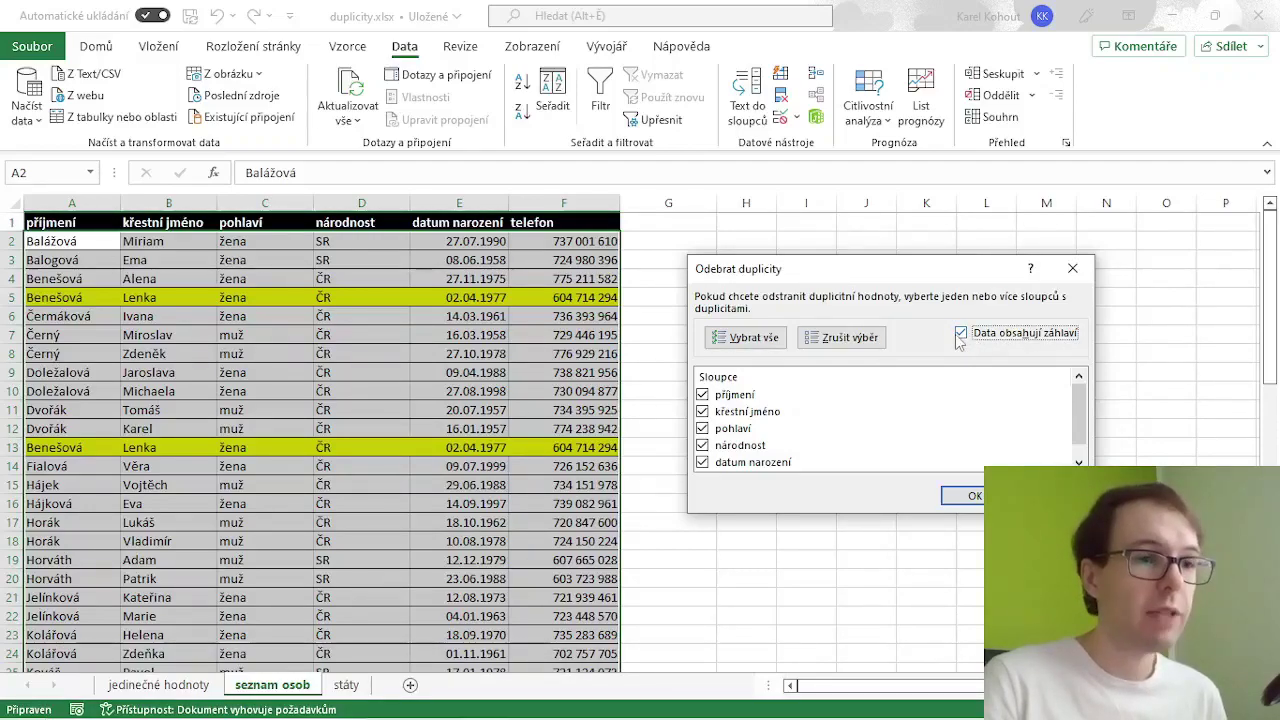
left_click_drag(1088, 432, 1085, 437)
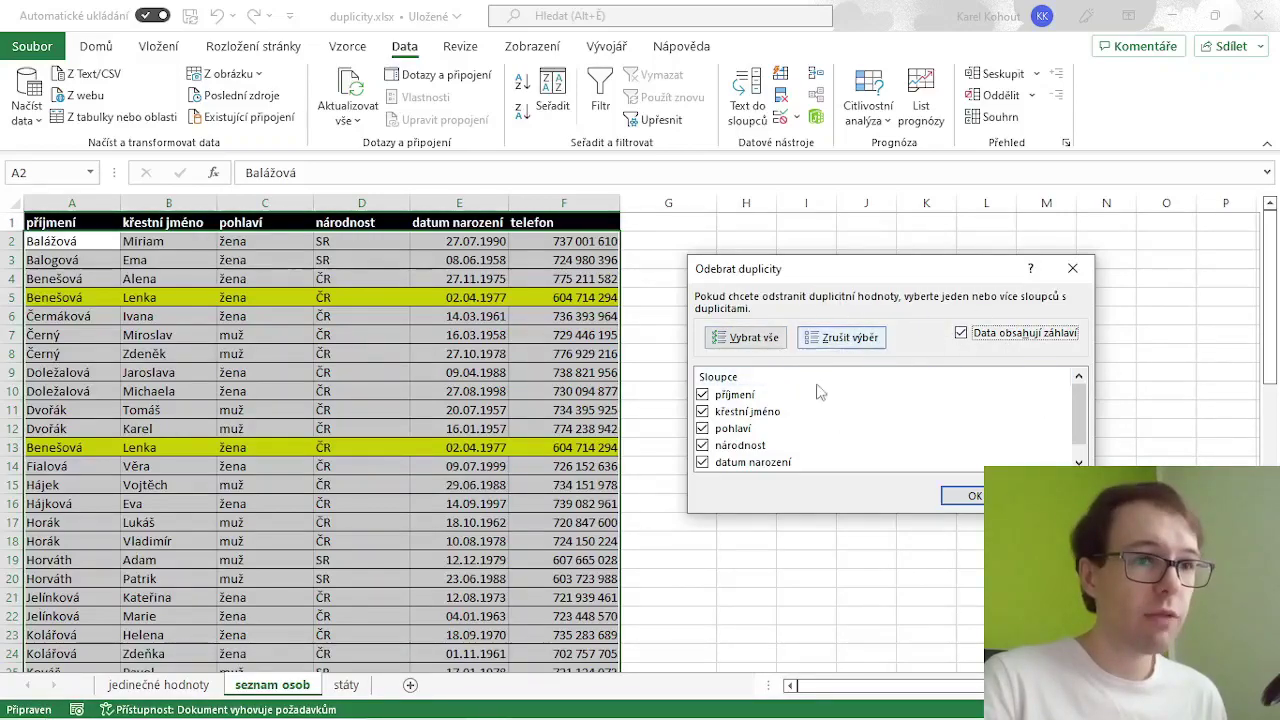
left_click(977, 505)
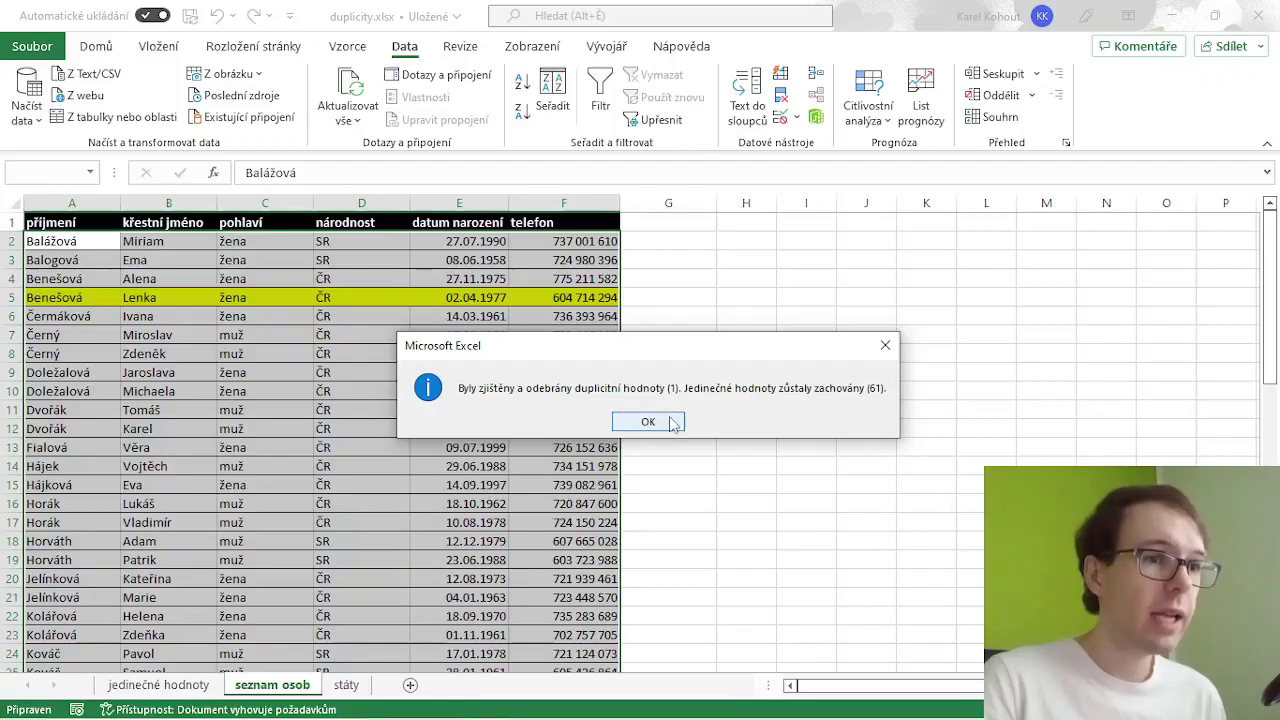
left_click(672, 424)
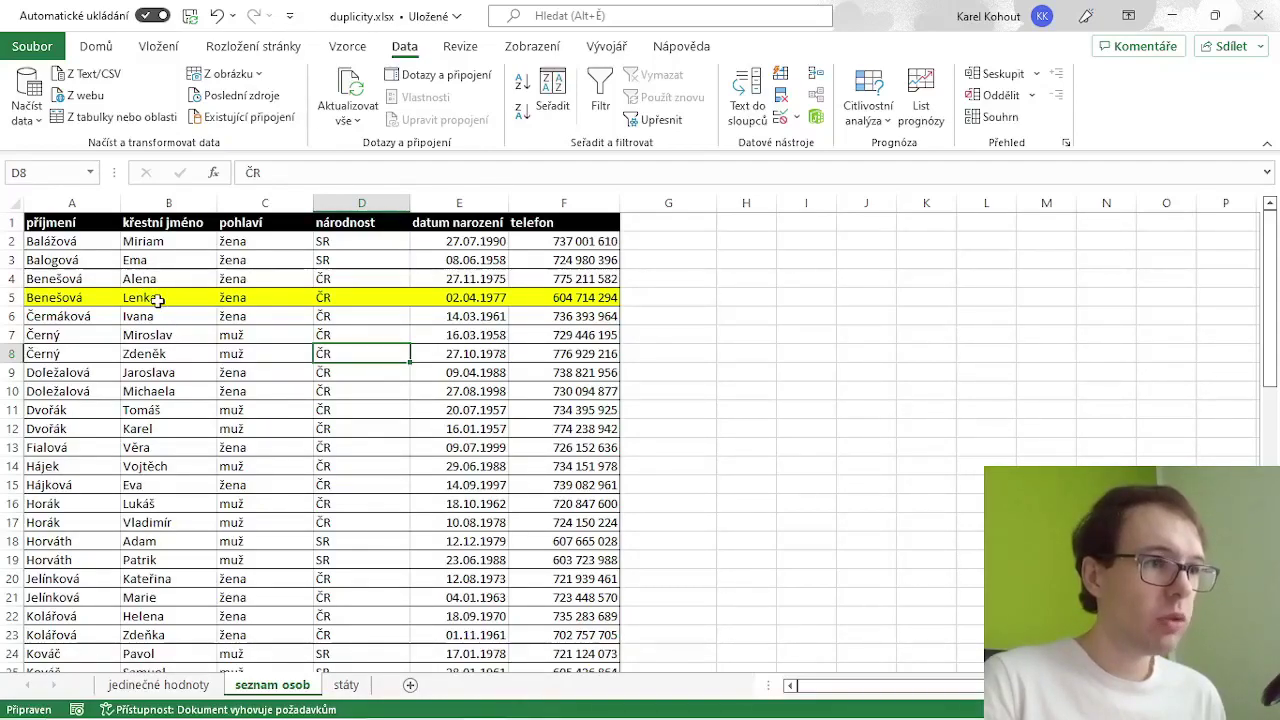
- Compare surnames in rows 4 and 5, then change B5's first name to match B4 ('Al…')
left_click(93, 302)
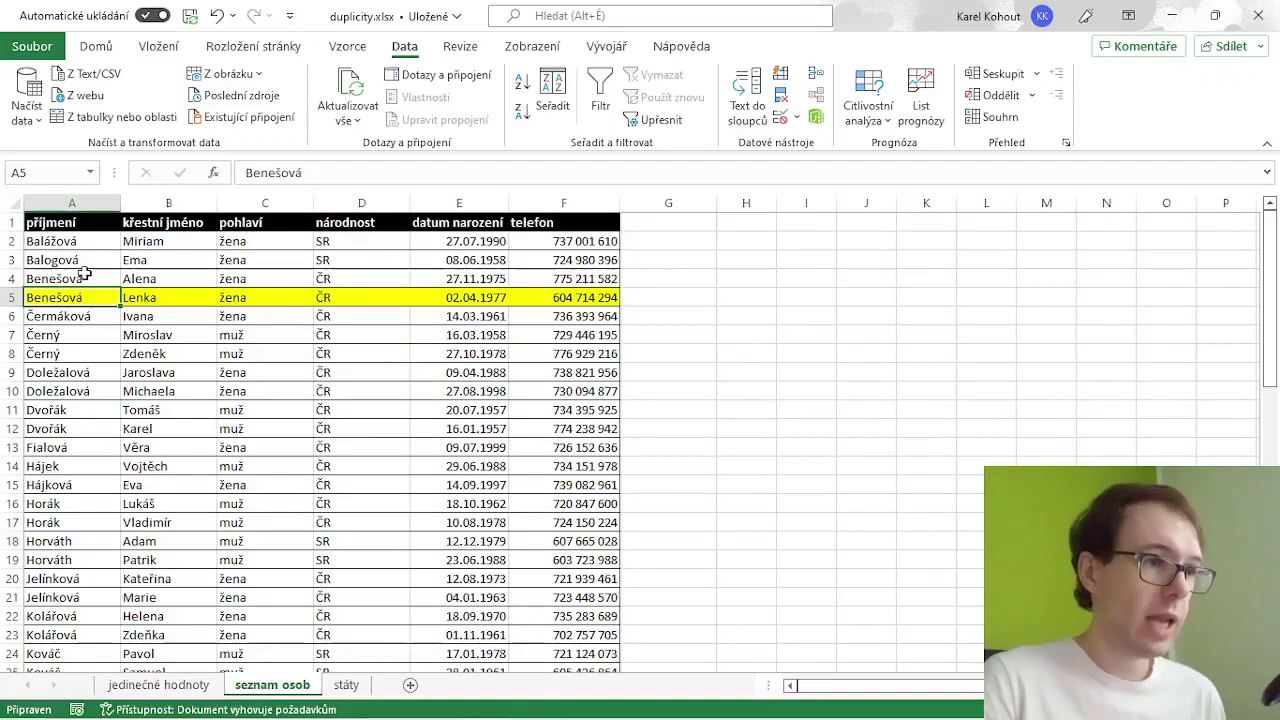
left_click(85, 274)
left_click(137, 298)
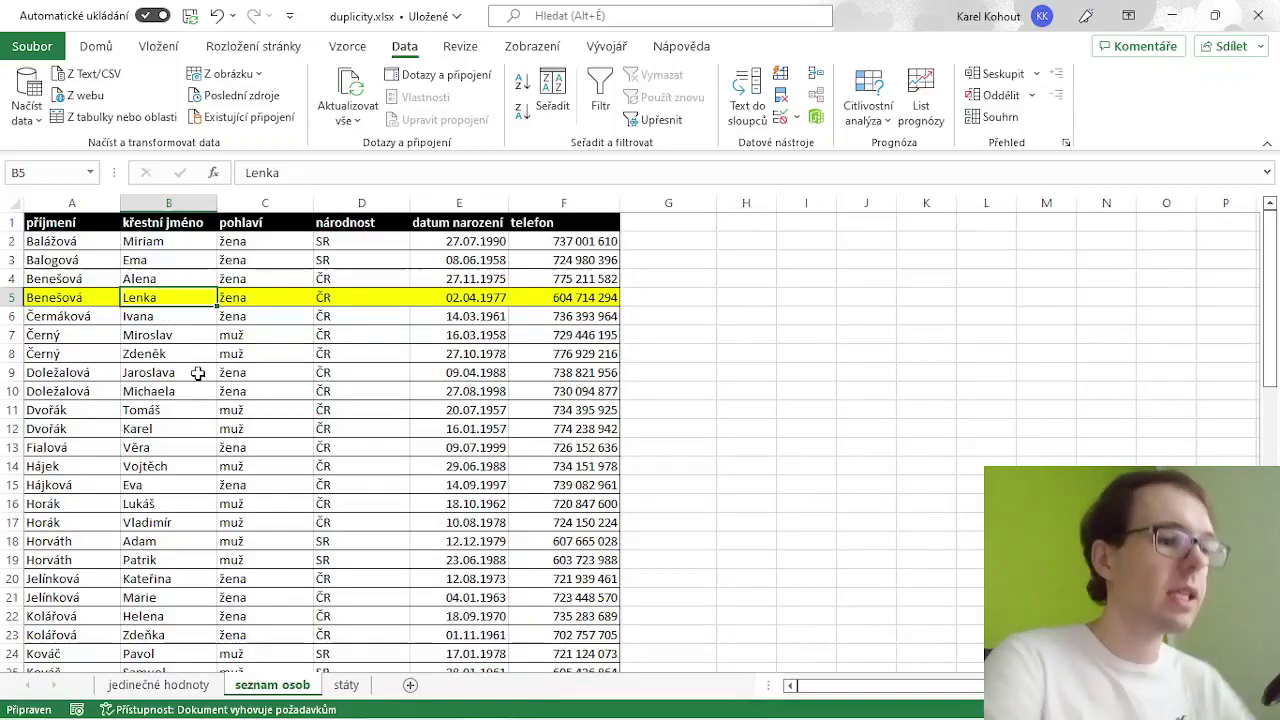
type("Al")
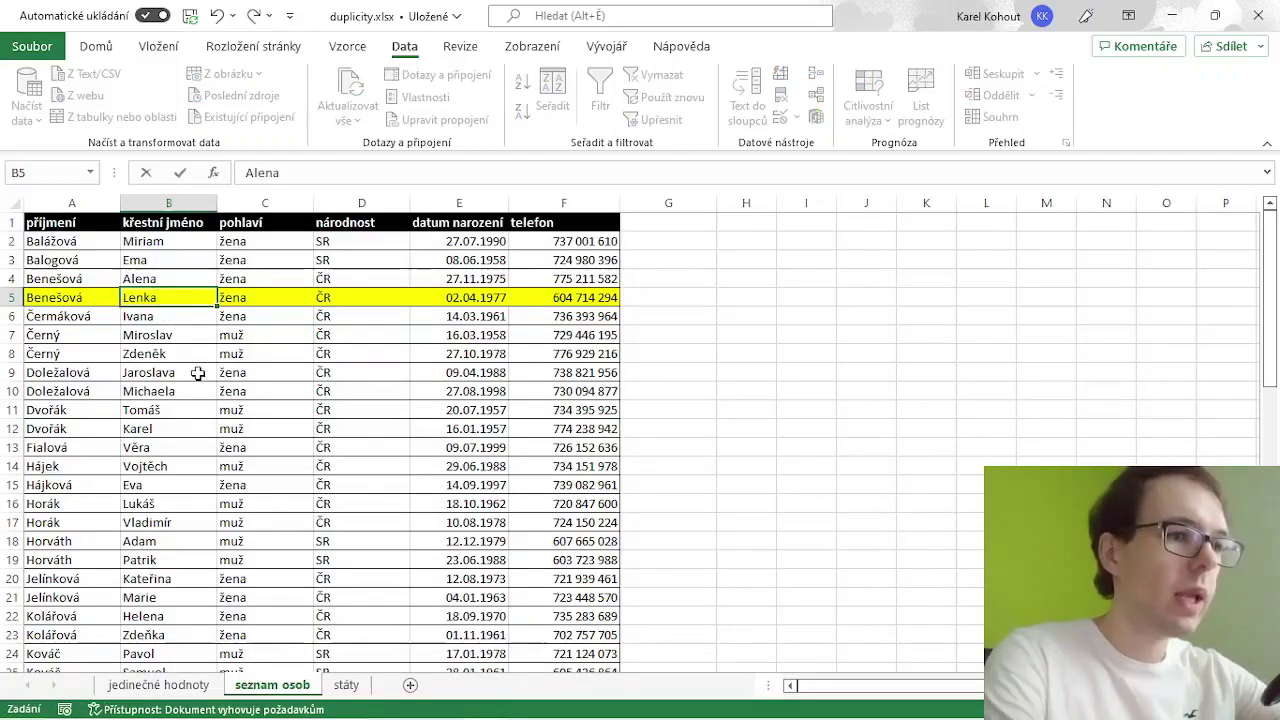
key("Return")
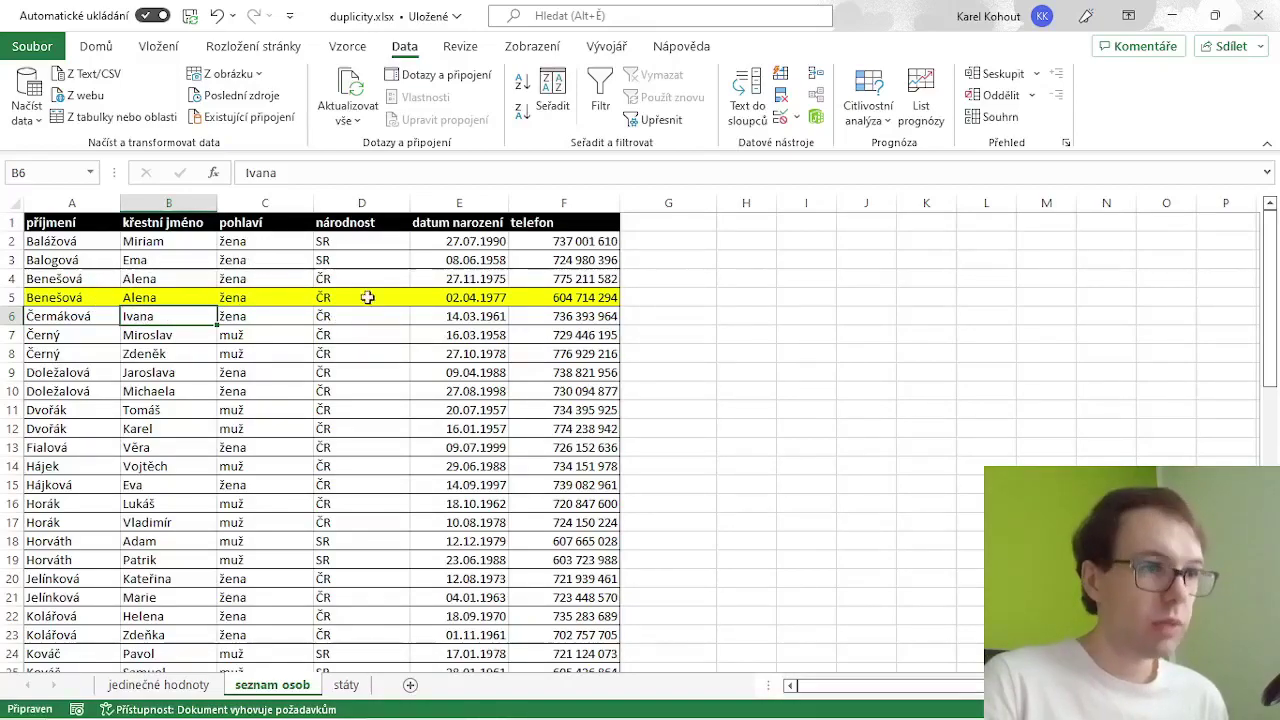
- Compare the birth dates and phone numbers of rows 4 and 5
left_click(498, 278)
left_click(500, 297)
left_click(595, 279)
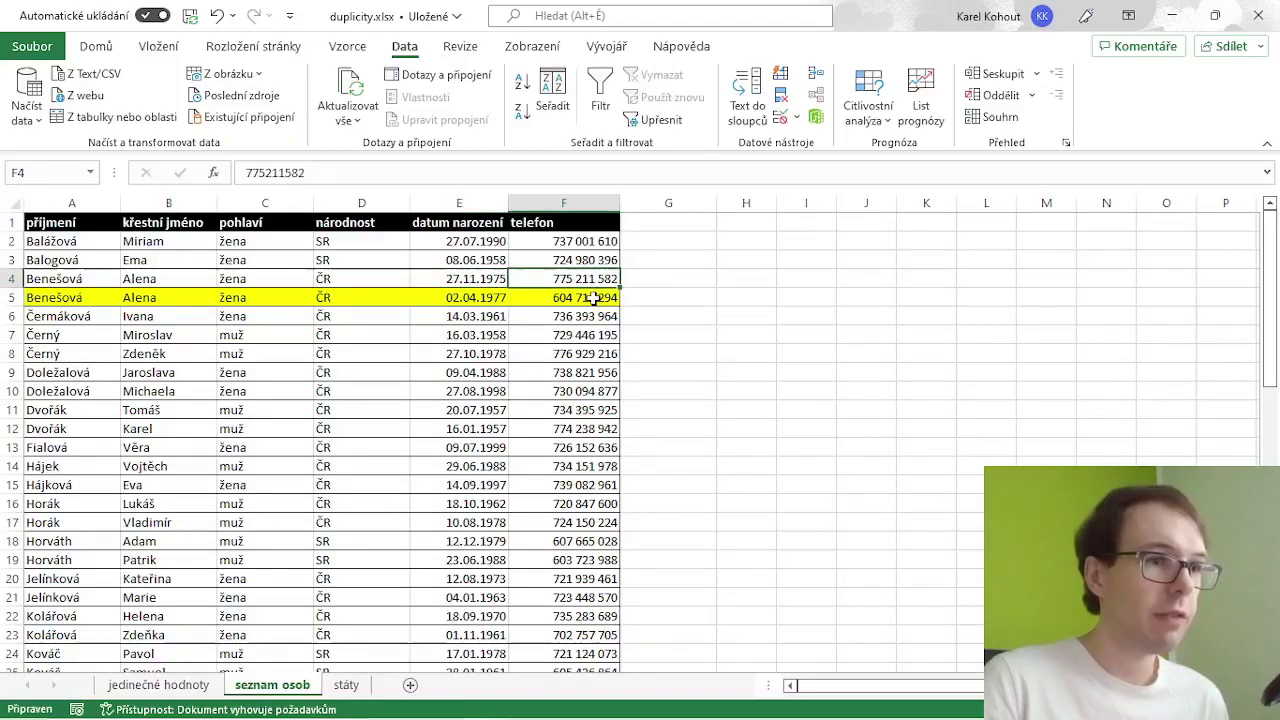
left_click(594, 297)
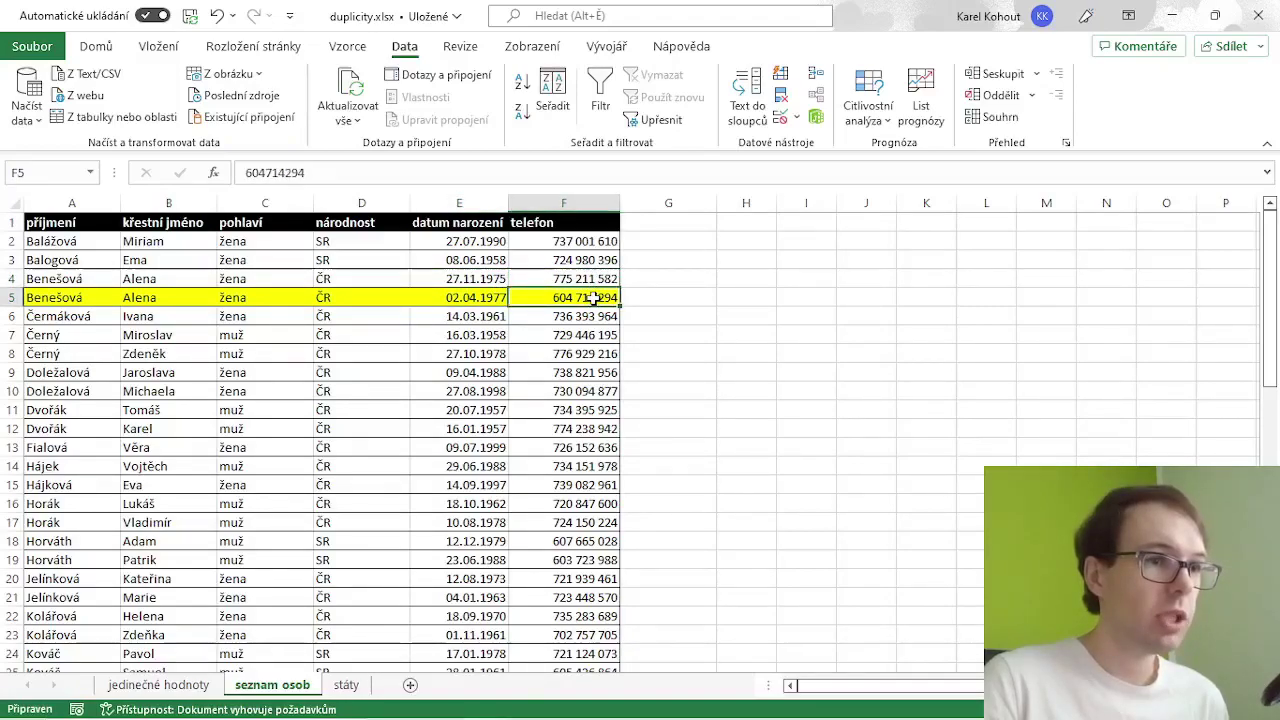
left_click(383, 335)
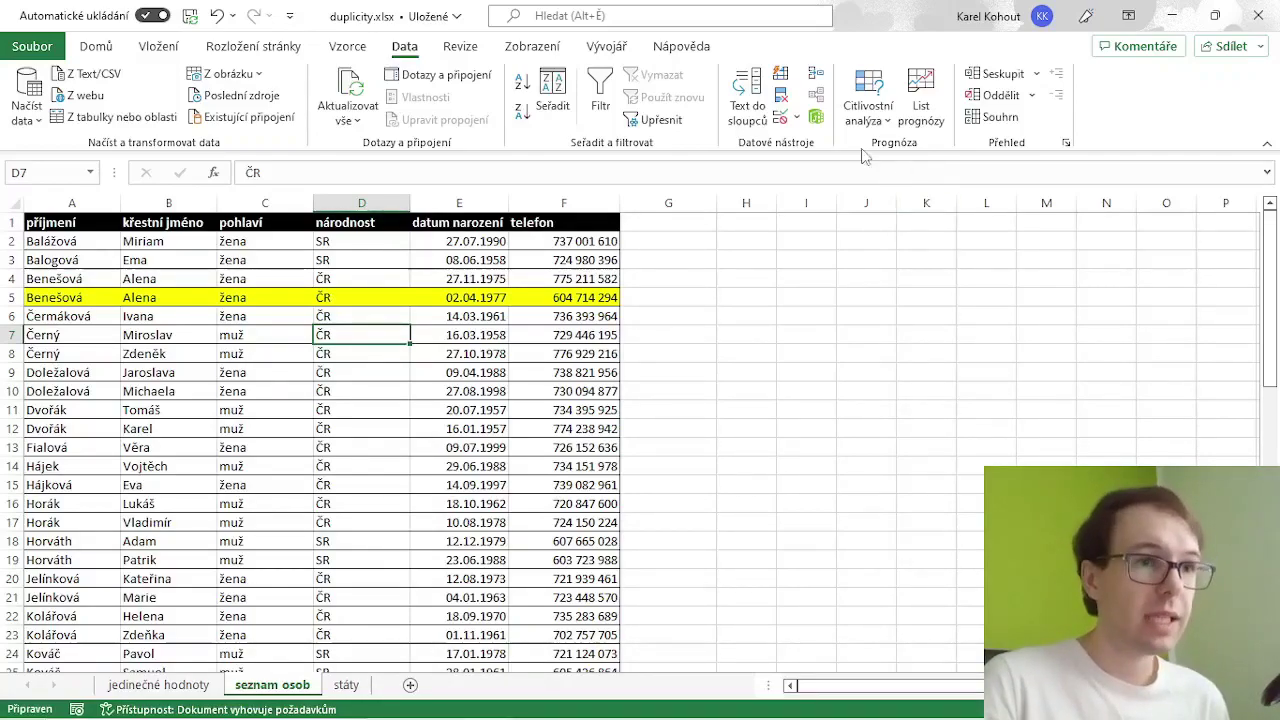
- Rerun Remove Duplicates on all columns, dismiss the 'no duplicates' message, and reopen the dialog
left_click(782, 98)
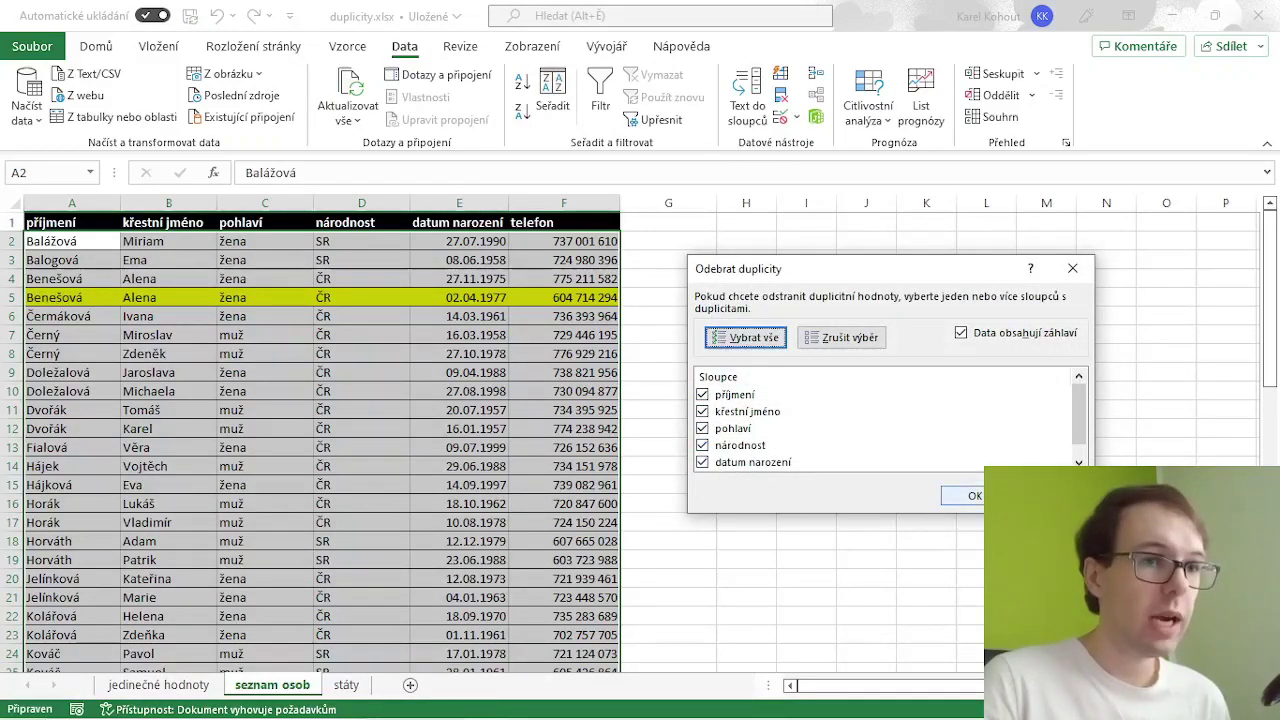
left_click(962, 496)
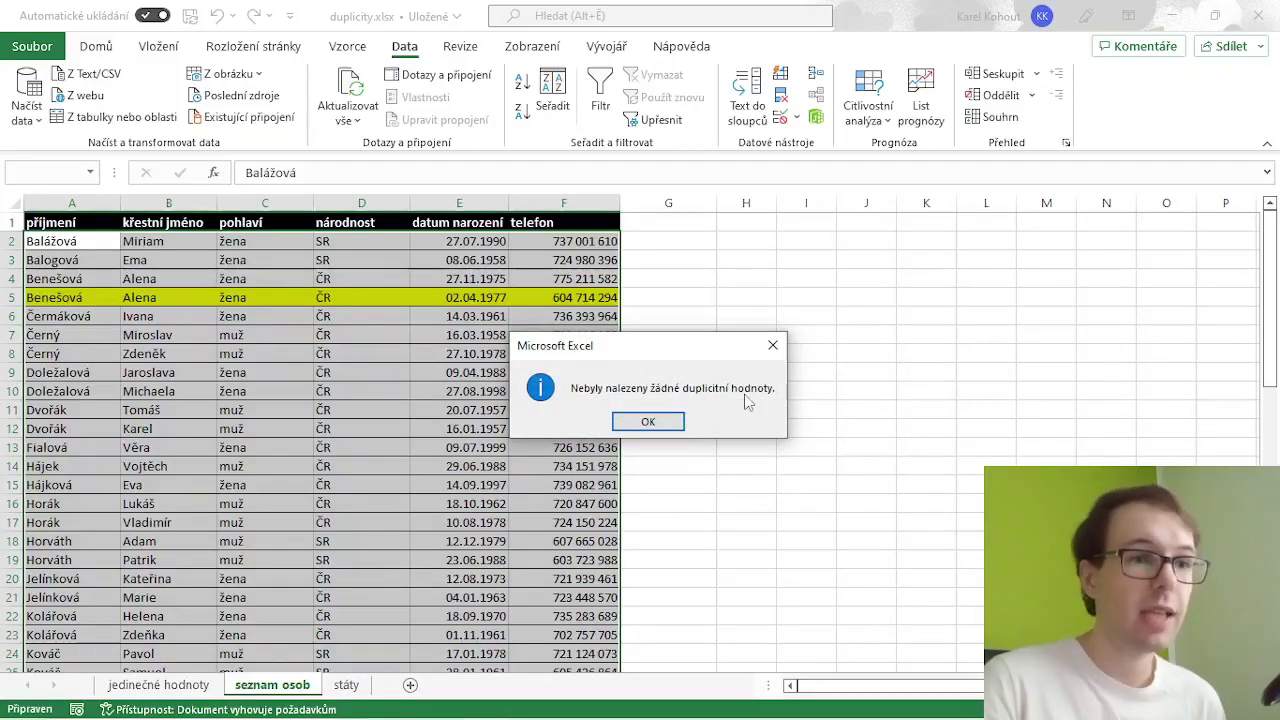
left_click(648, 421)
left_click(783, 97)
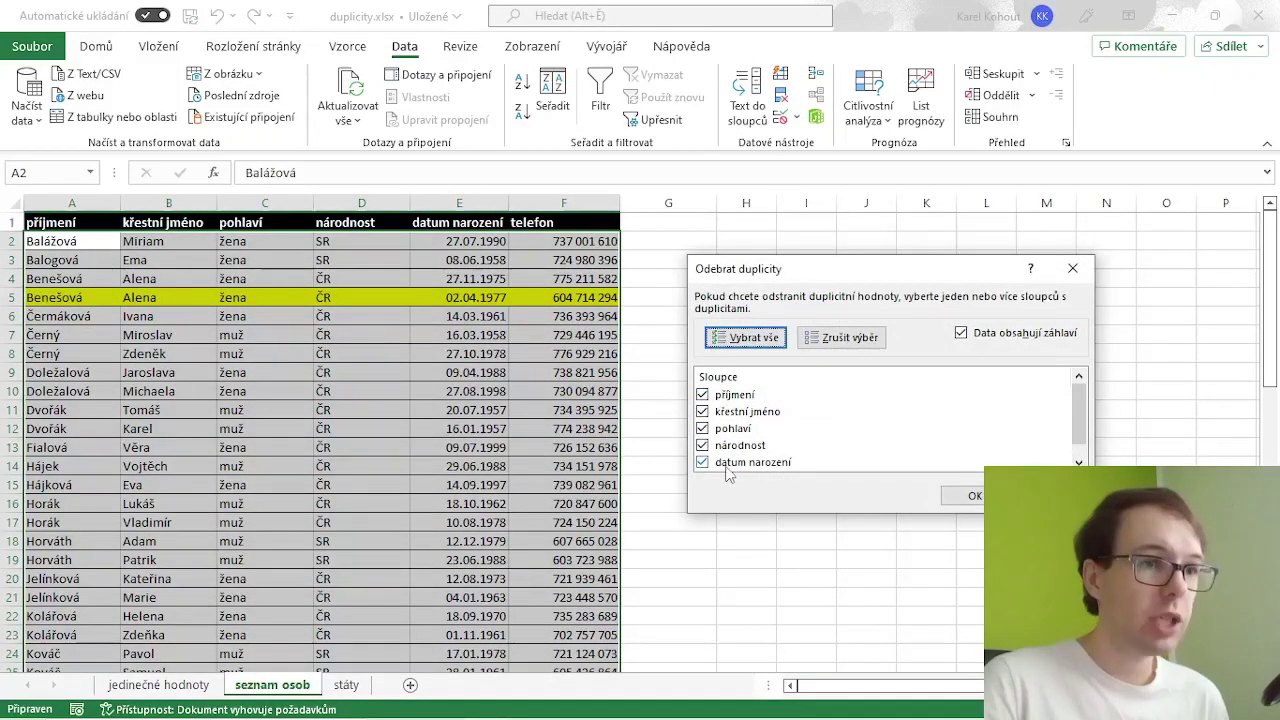
left_click(843, 337)
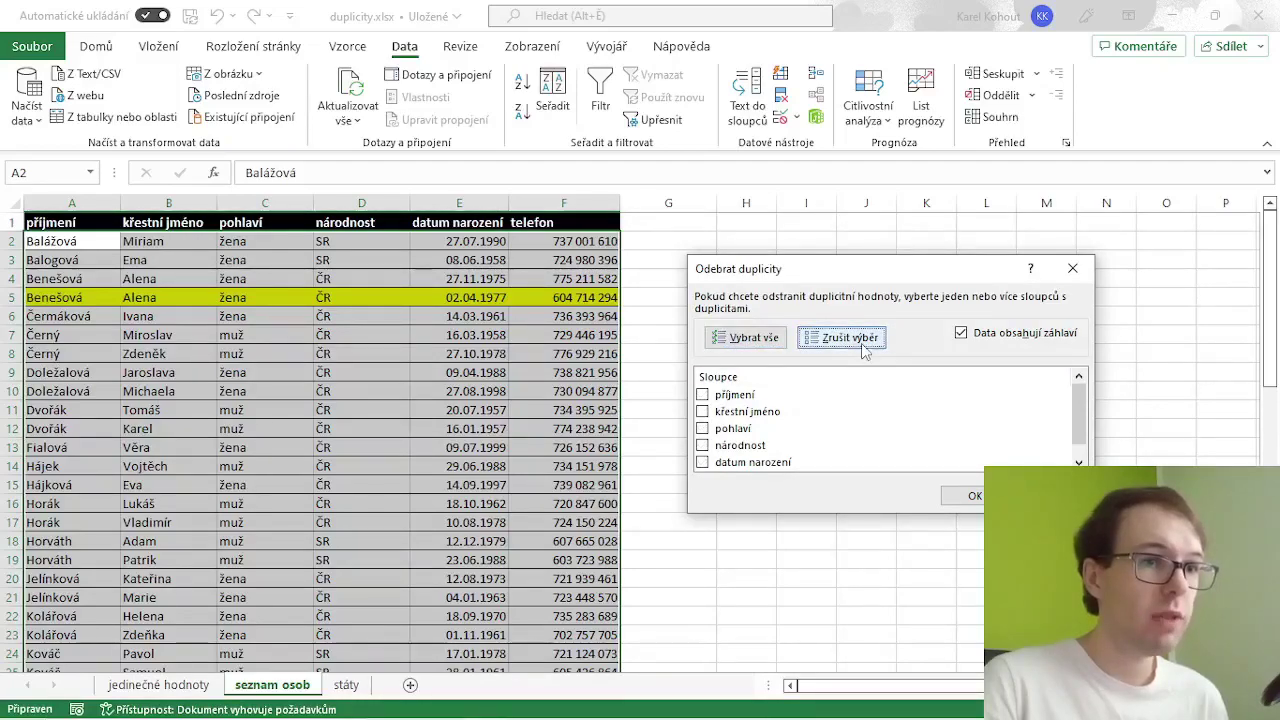
left_click(702, 394)
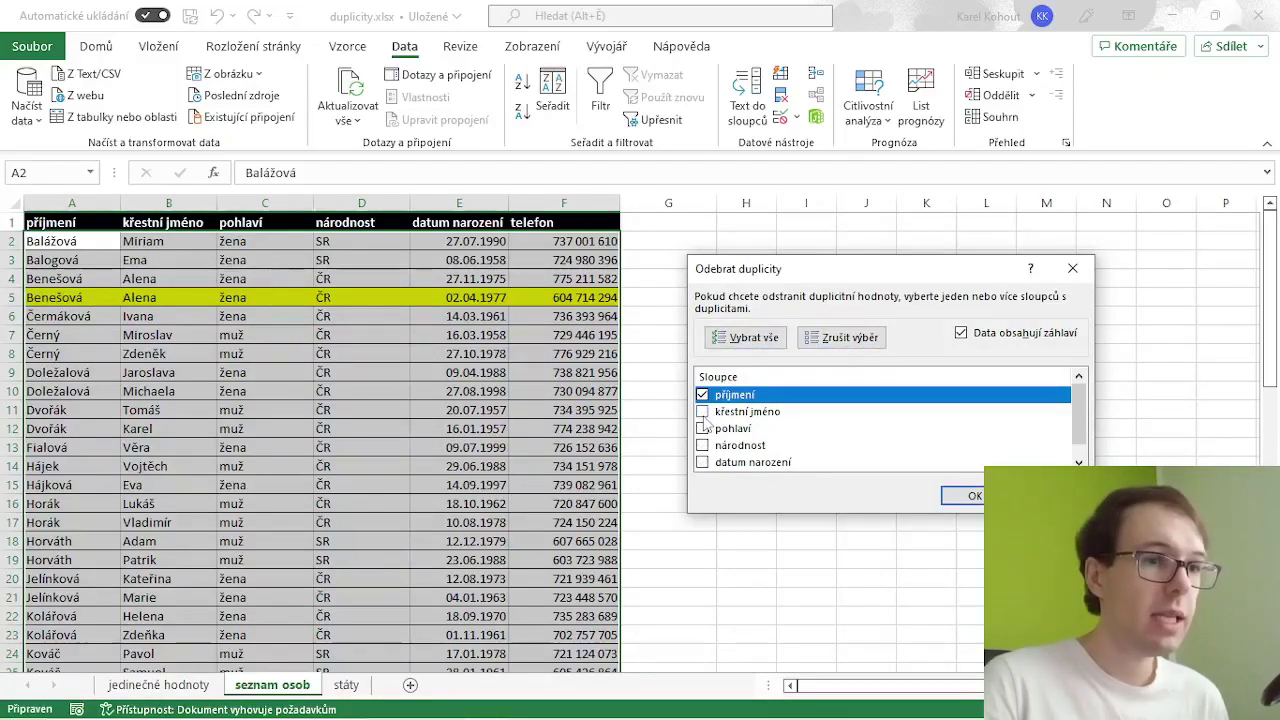
left_click(703, 411)
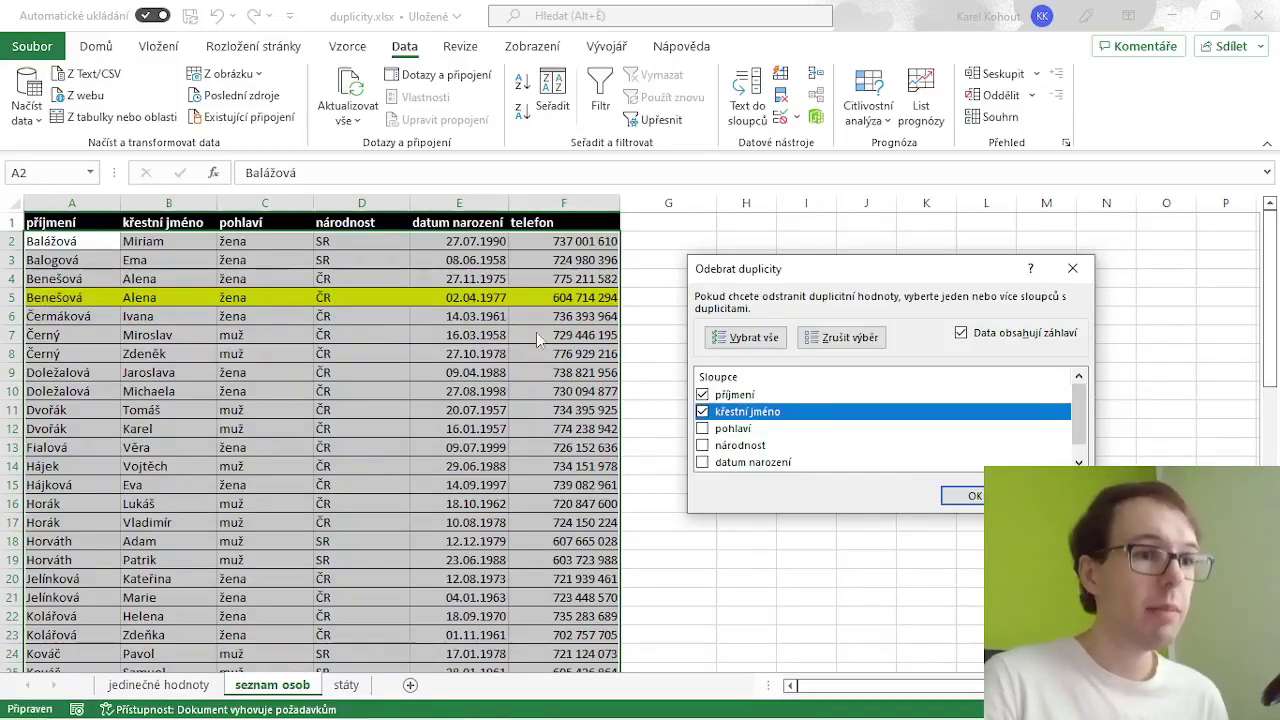
key("Tab")
key("Return")
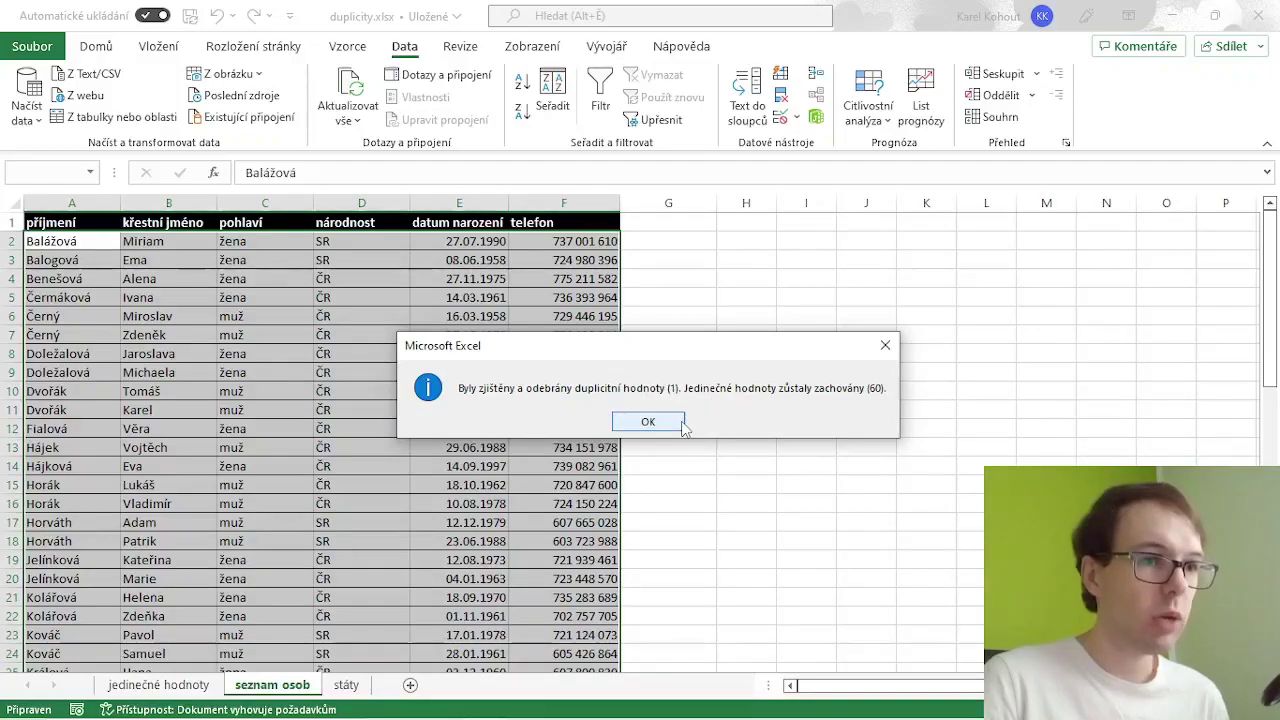
left_click(660, 420)
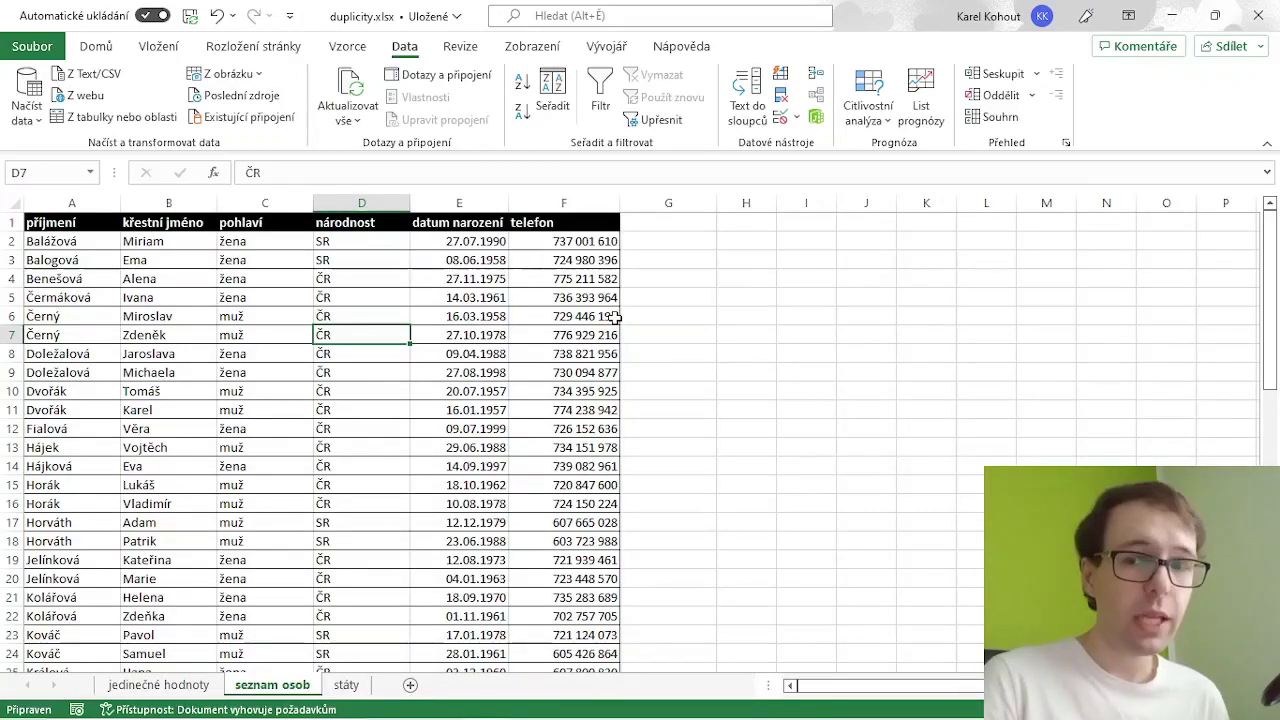
- Undo the removal and retype B5's first name as lowercase 'alena'
left_click(216, 15)
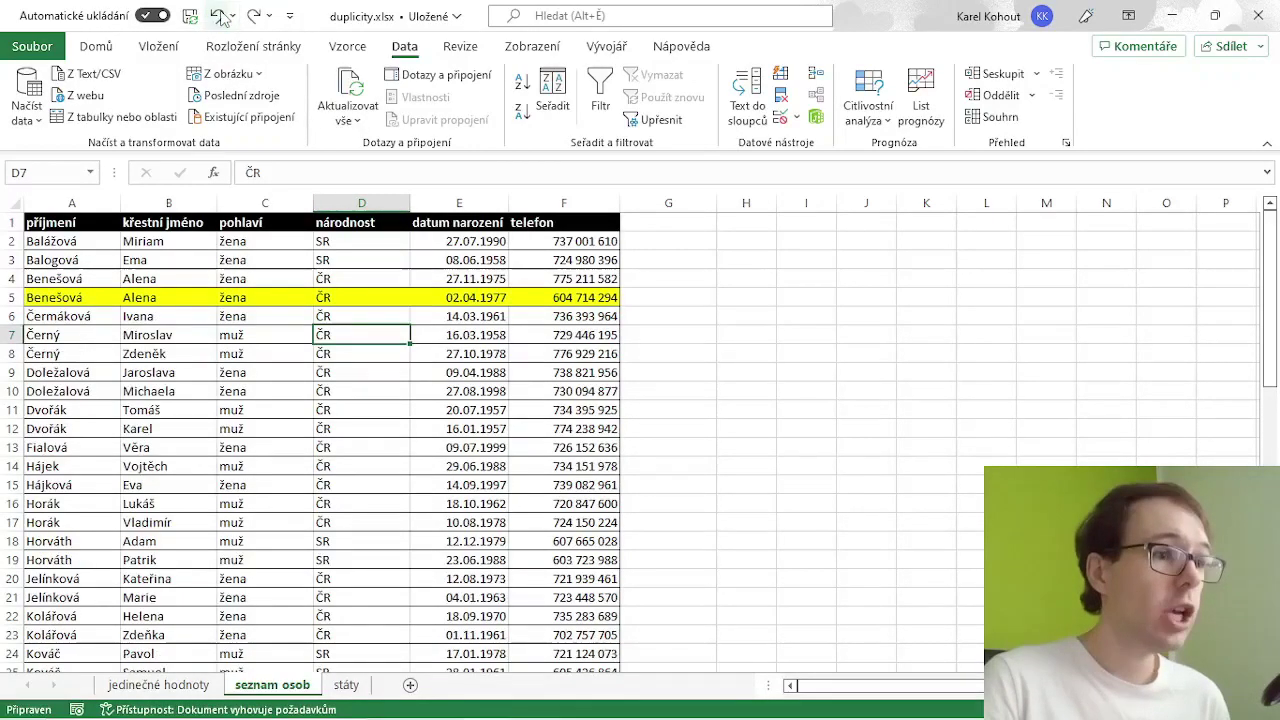
left_click(160, 296)
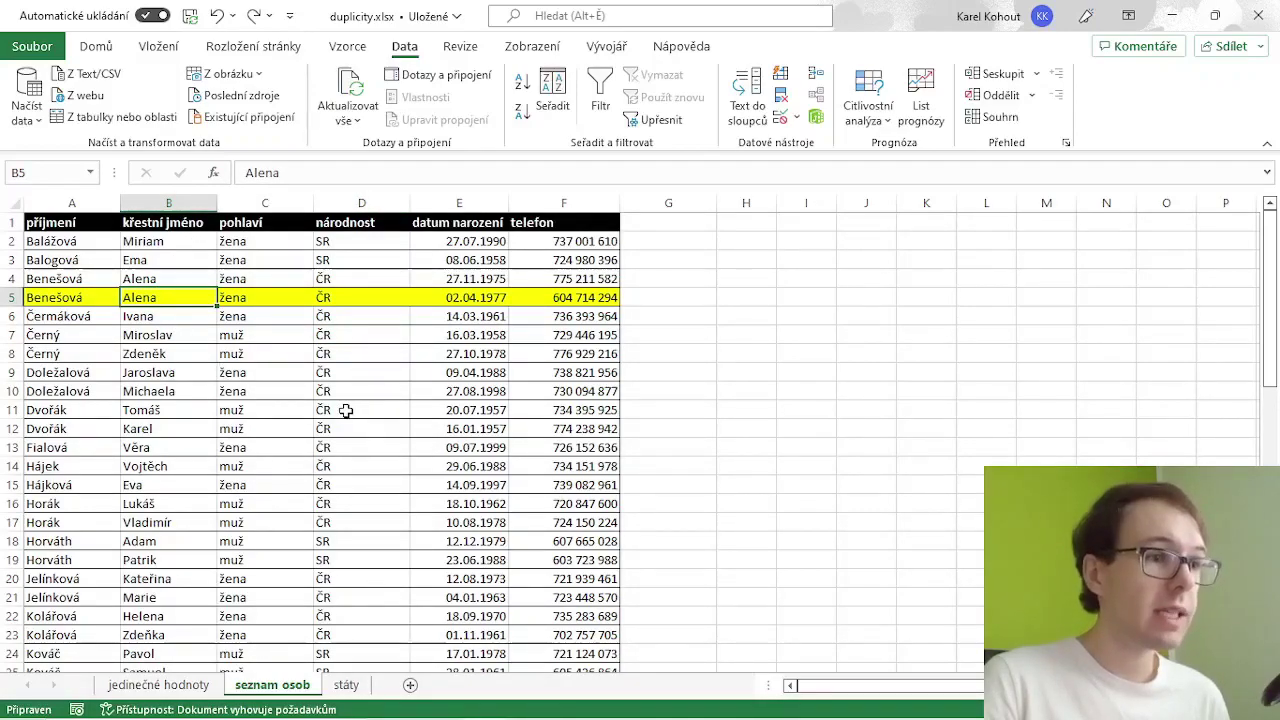
type("ale")
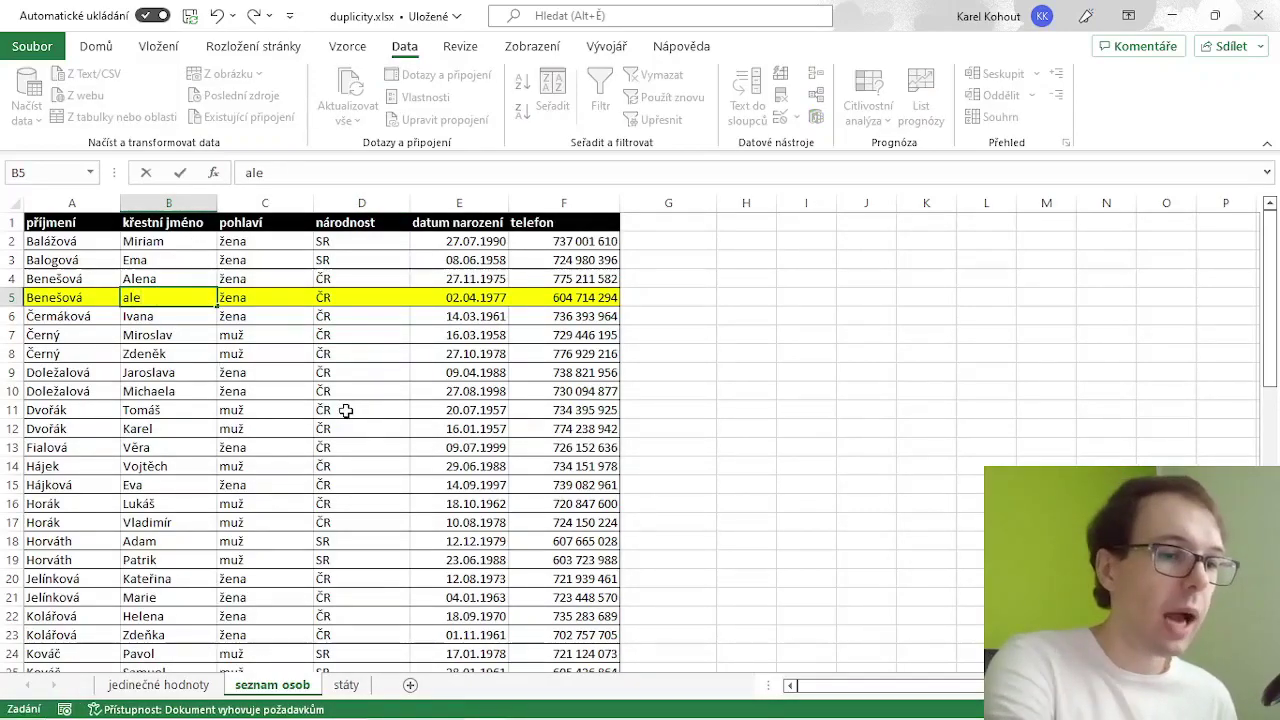
type("na")
key("Return")
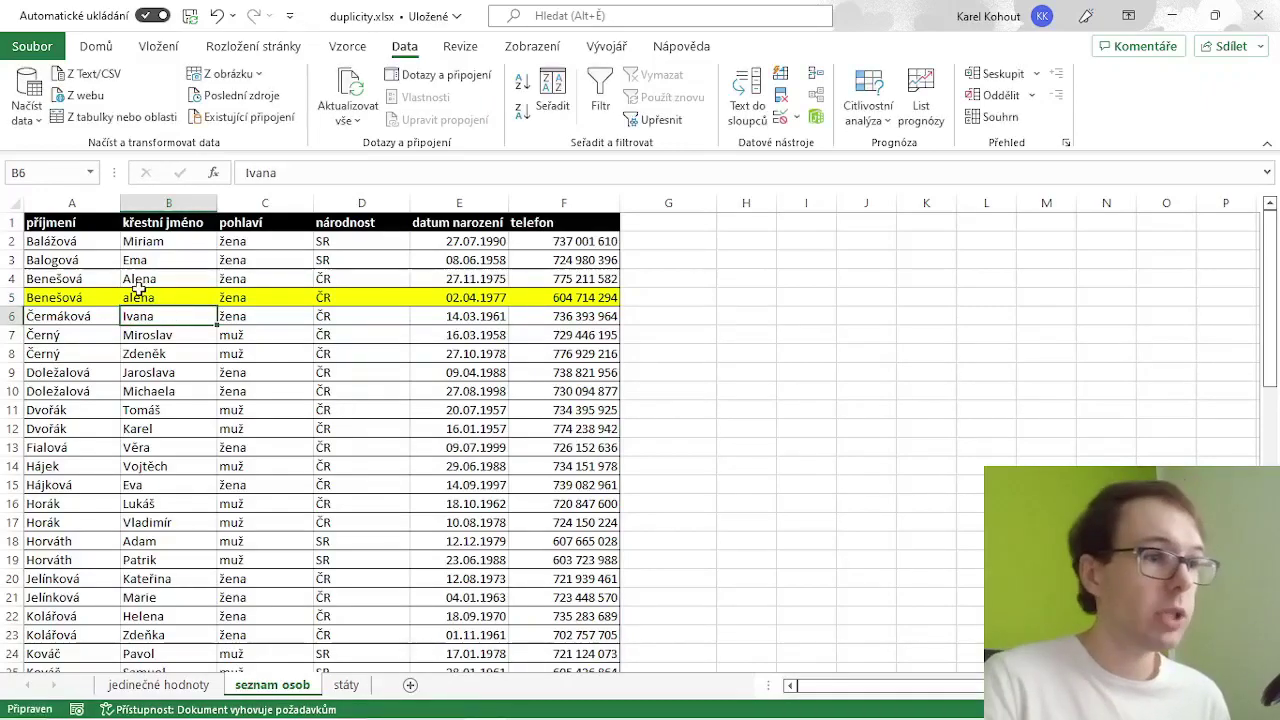
- Compare B5's 'alena' with B4's 'Alena' and select a cell in the table
left_click(136, 295)
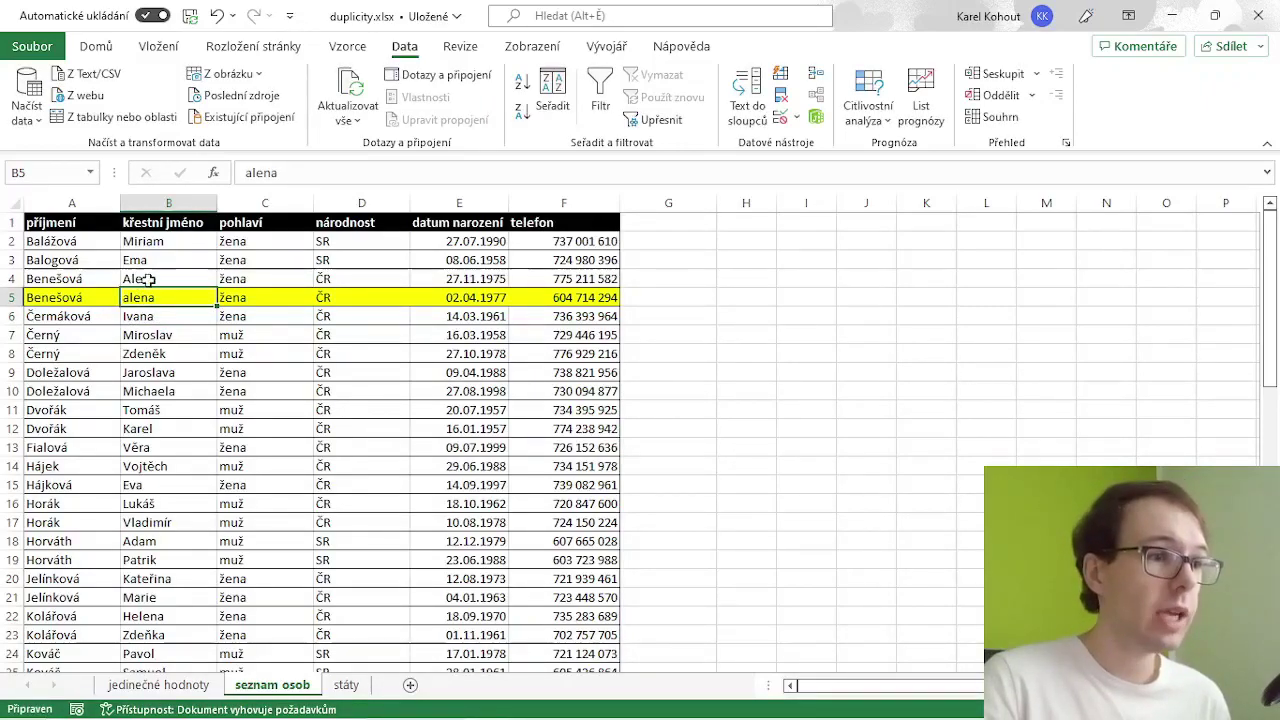
left_click(148, 280)
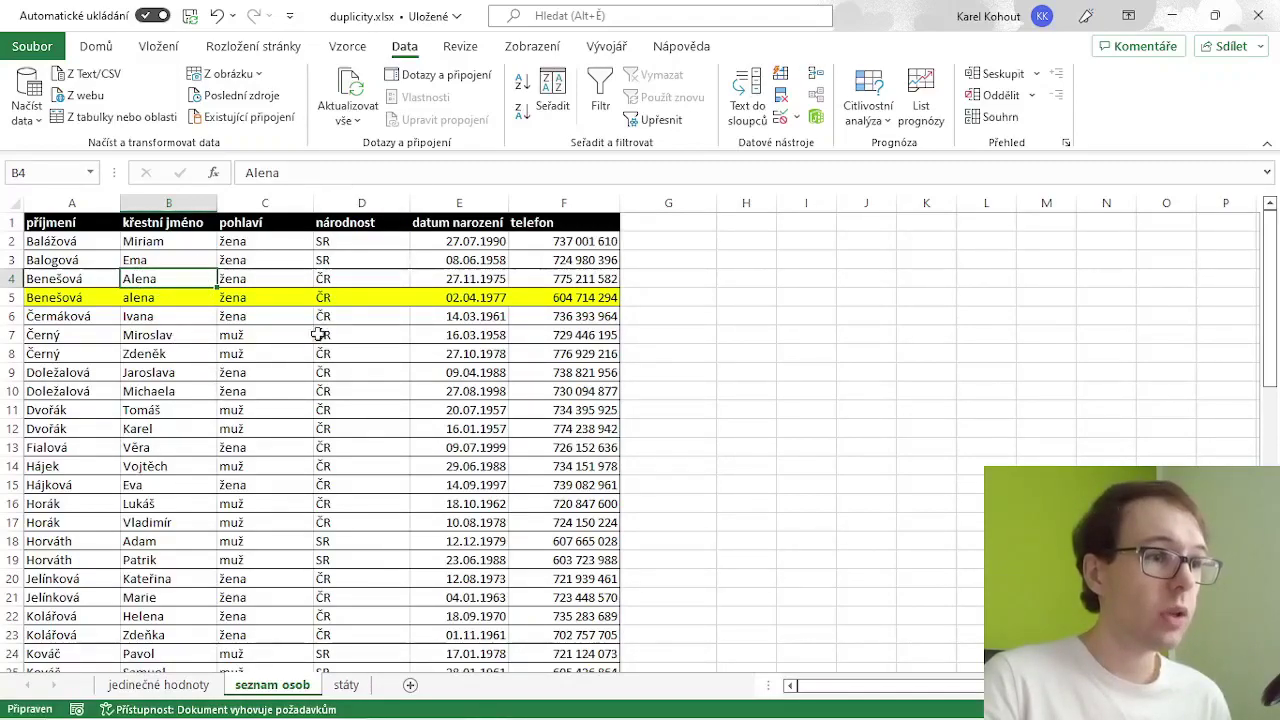
left_click(339, 398)
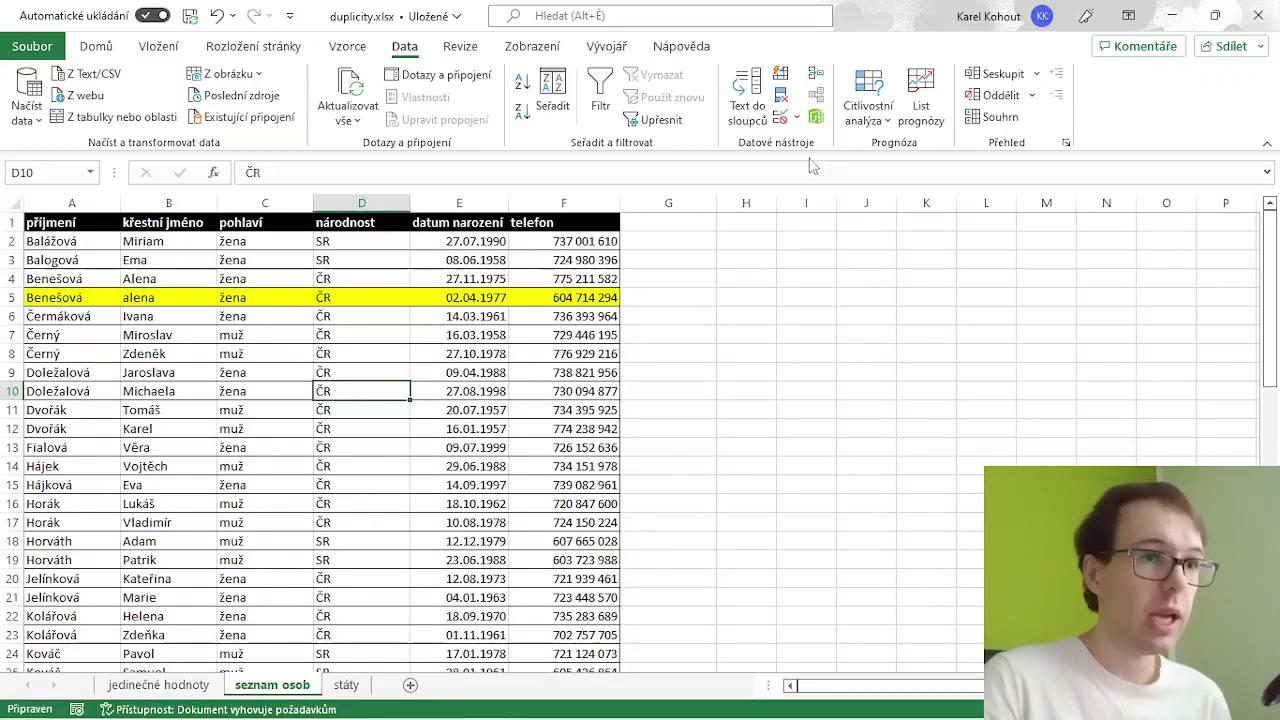
left_click(784, 97)
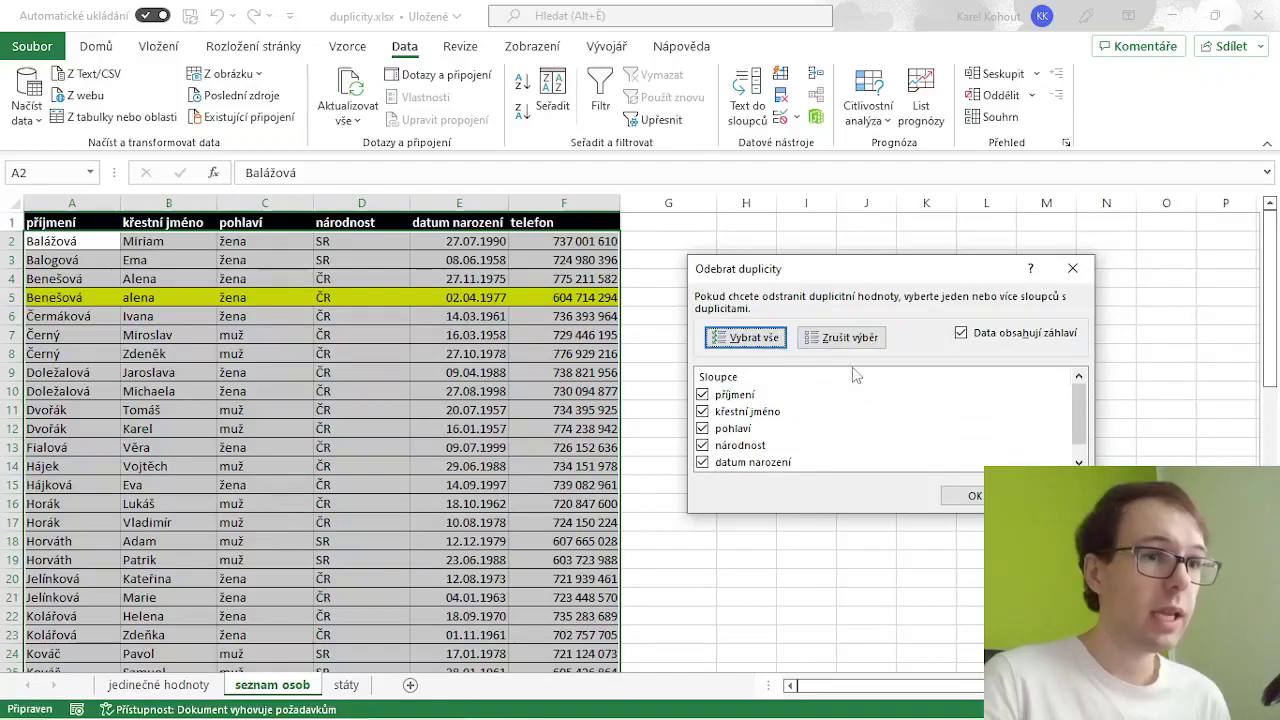
left_click(846, 337)
left_click(702, 395)
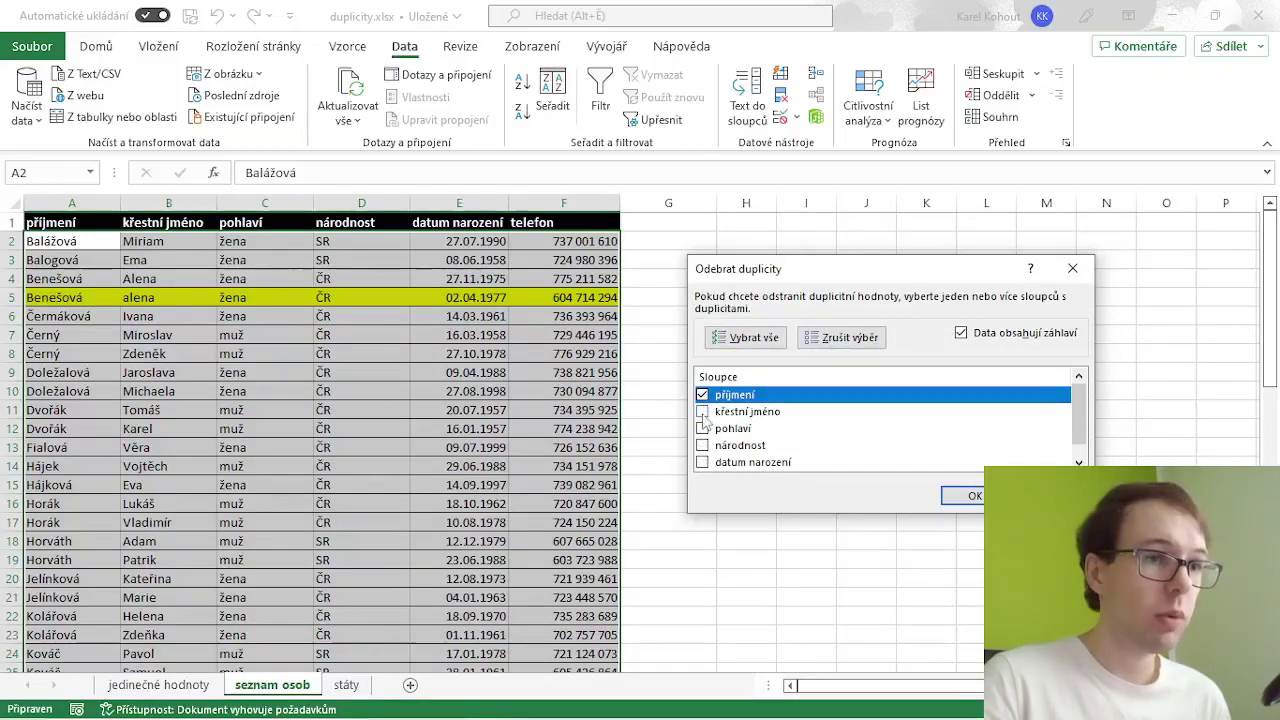
left_click(702, 411)
left_click(948, 500)
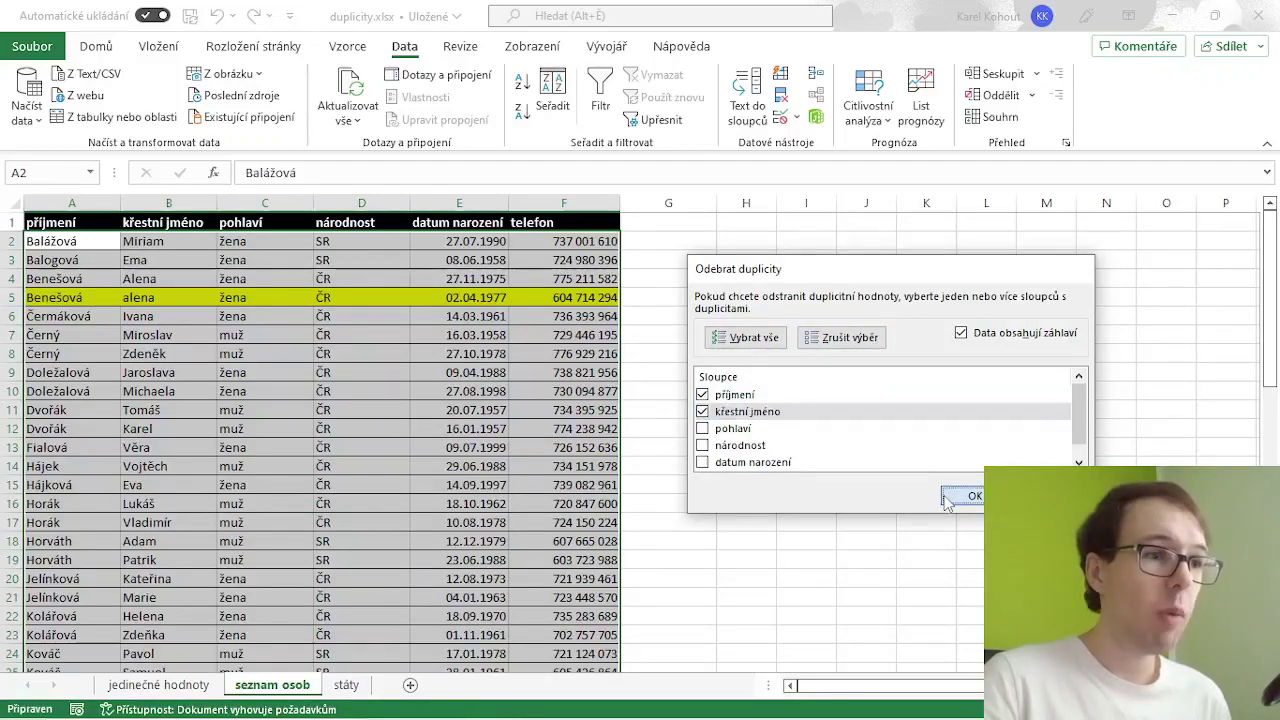
left_click(672, 421)
left_click(361, 391)
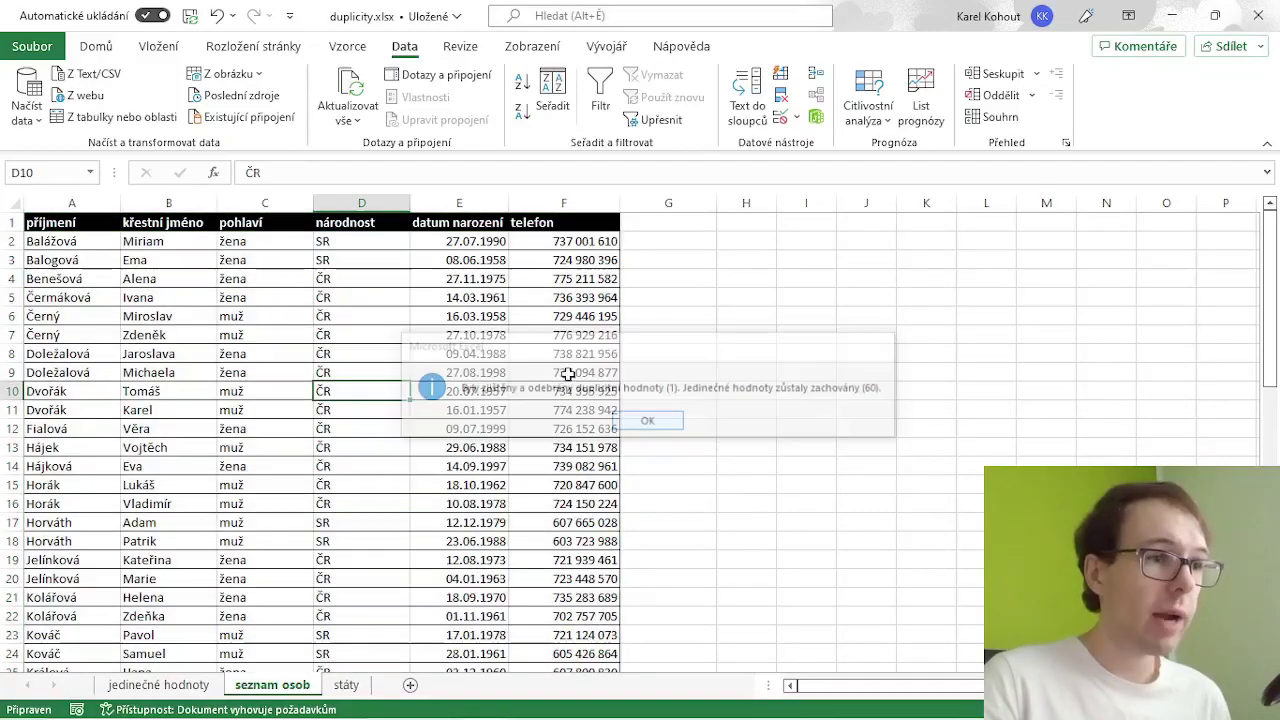